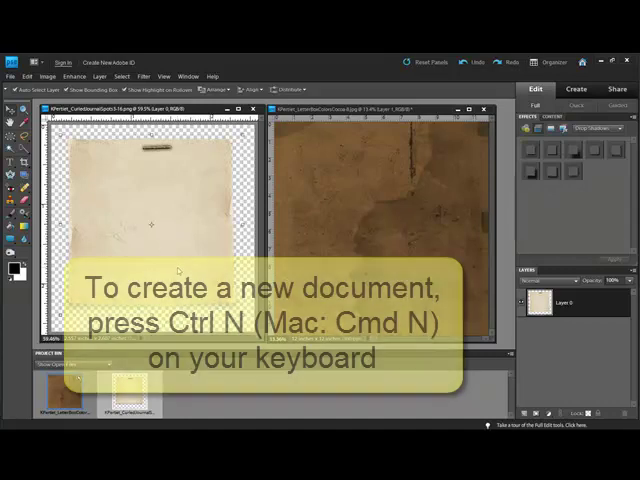
Create a new 3 × 3 inch, 300 ppi document with a transparent background
{"action": "key", "text": "ctrl+n"}
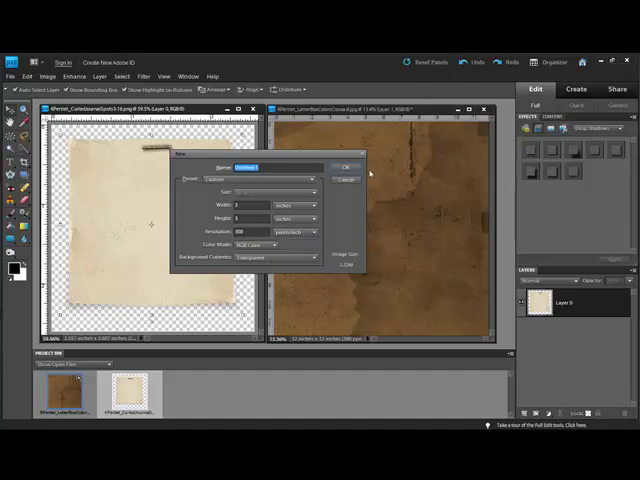
{"action": "left_click", "coordinate": [356, 168]}
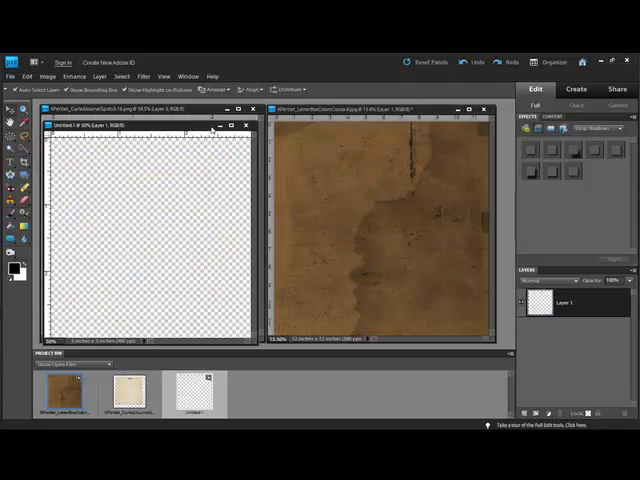
Drag the journaling paper layer into Untitled-1 and scale it up proportionally to nearly fill the square
{"action": "mouse_move", "coordinate": [215, 127]}
{"action": "left_mouse_down"}
{"action": "mouse_move", "coordinate": [300, 145]}
{"action": "mouse_move", "coordinate": [325, 137]}
{"action": "left_mouse_up"}
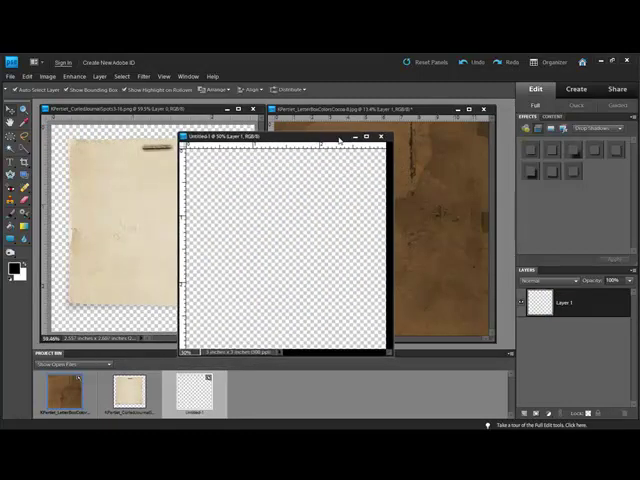
{"action": "left_click", "coordinate": [144, 204]}
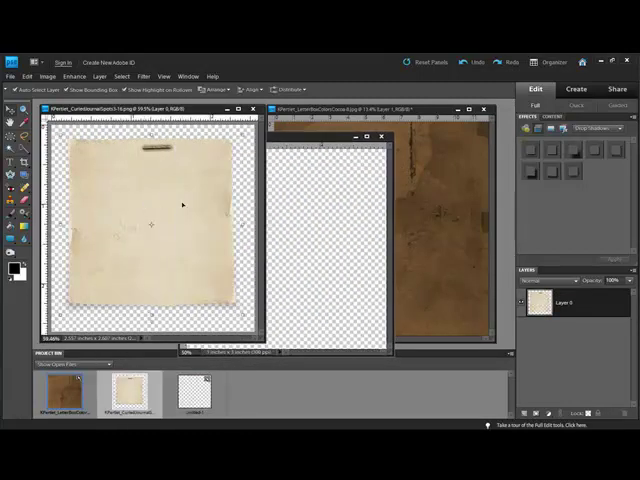
{"action": "left_click_drag", "start_coordinate": [182, 205], "coordinate": [300, 232]}
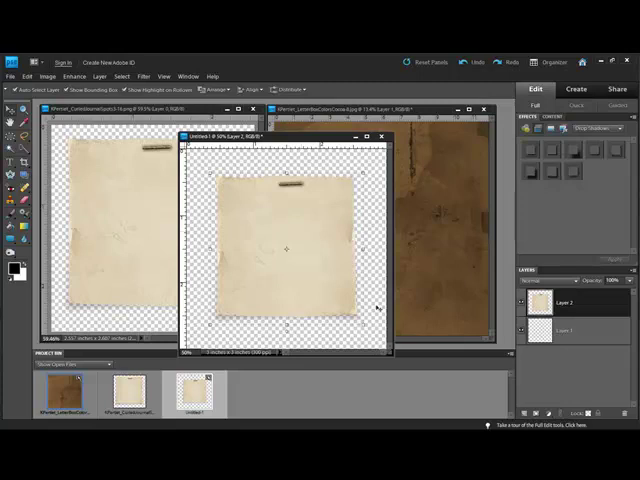
{"action": "left_click_drag", "start_coordinate": [360, 322], "coordinate": [380, 343]}
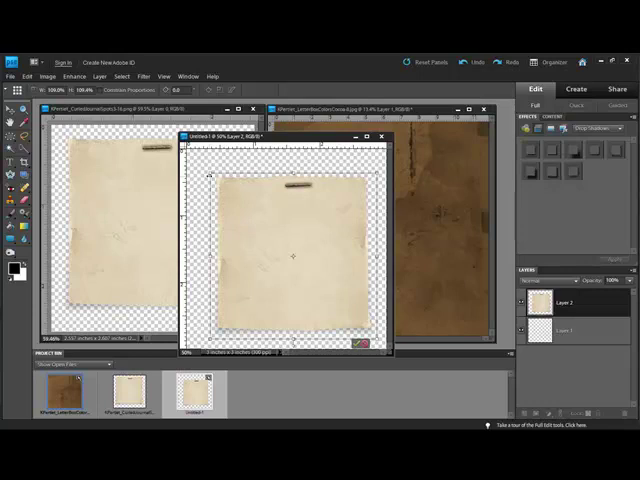
{"action": "left_click_drag", "start_coordinate": [210, 177], "coordinate": [203, 169]}
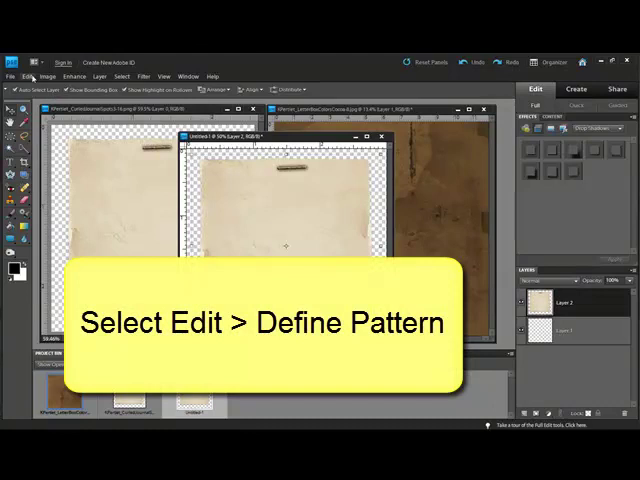
Define the enlarged tile as a new pattern, then bring the brown paper document up maximized on its own
{"action": "left_click", "coordinate": [28, 77]}
{"action": "left_click", "coordinate": [72, 221]}
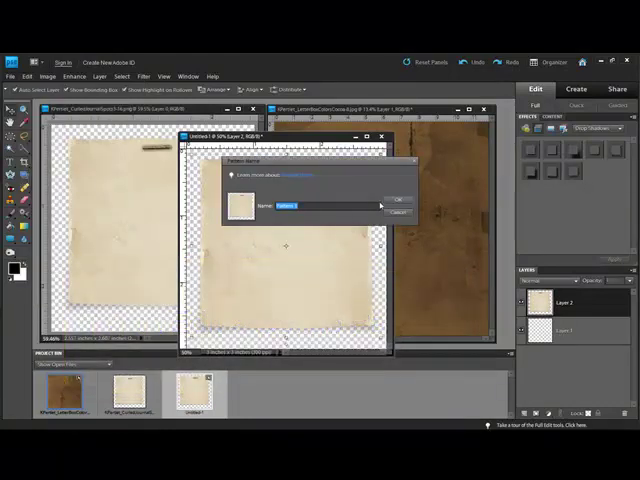
{"action": "left_click", "coordinate": [398, 200]}
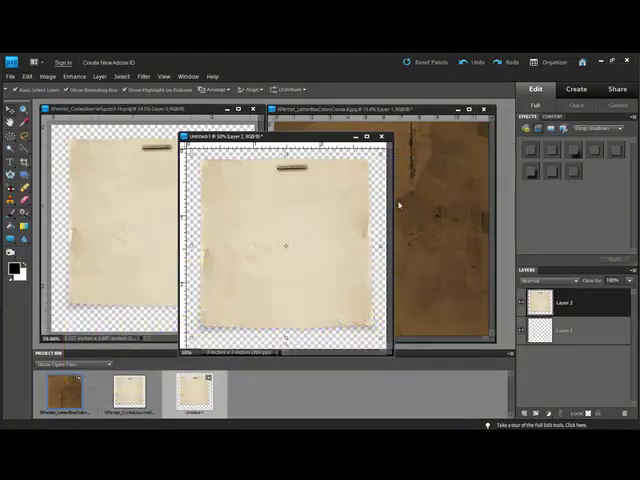
{"action": "left_click", "coordinate": [449, 155]}
{"action": "left_click", "coordinate": [439, 110]}
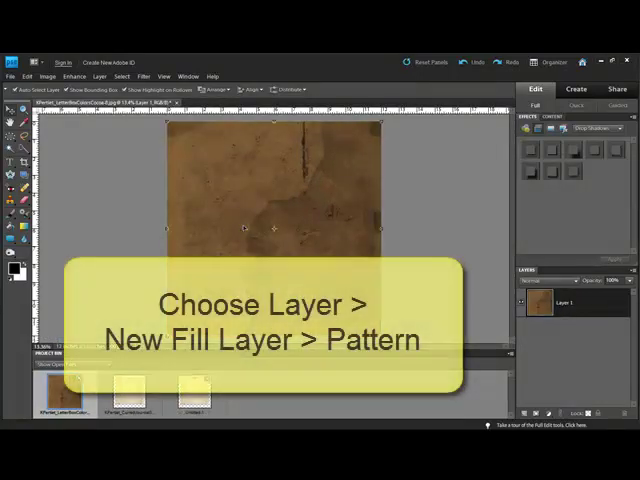
Add a Pattern Fill layer using the new journaling-spot pattern at 100% scale over the brown paper
{"action": "left_click", "coordinate": [99, 76]}
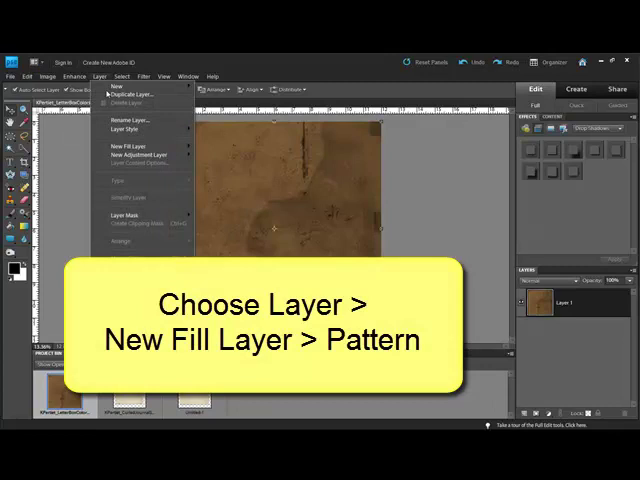
{"action": "mouse_move", "coordinate": [130, 146]}
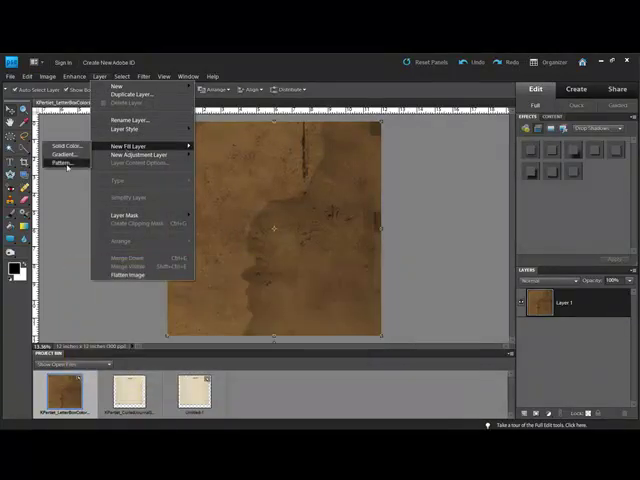
{"action": "left_click", "coordinate": [66, 163]}
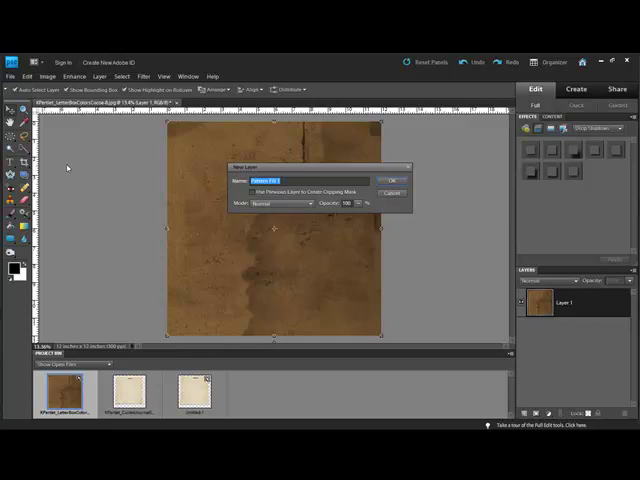
{"action": "left_click", "coordinate": [391, 184]}
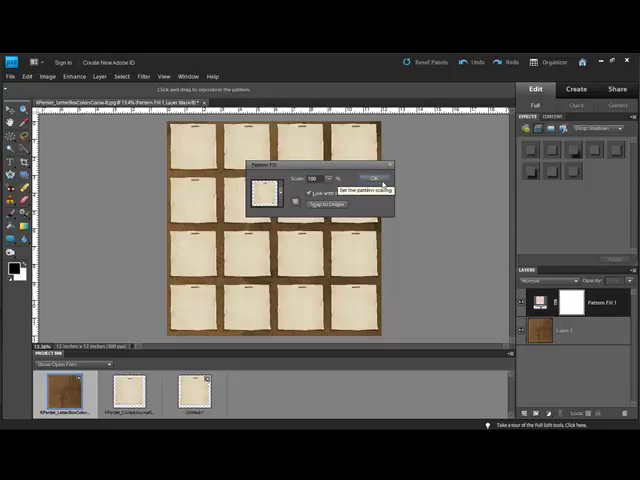
{"action": "left_click", "coordinate": [375, 178]}
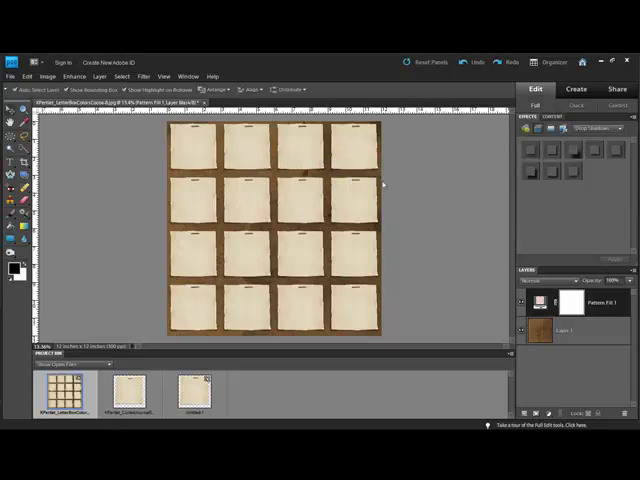